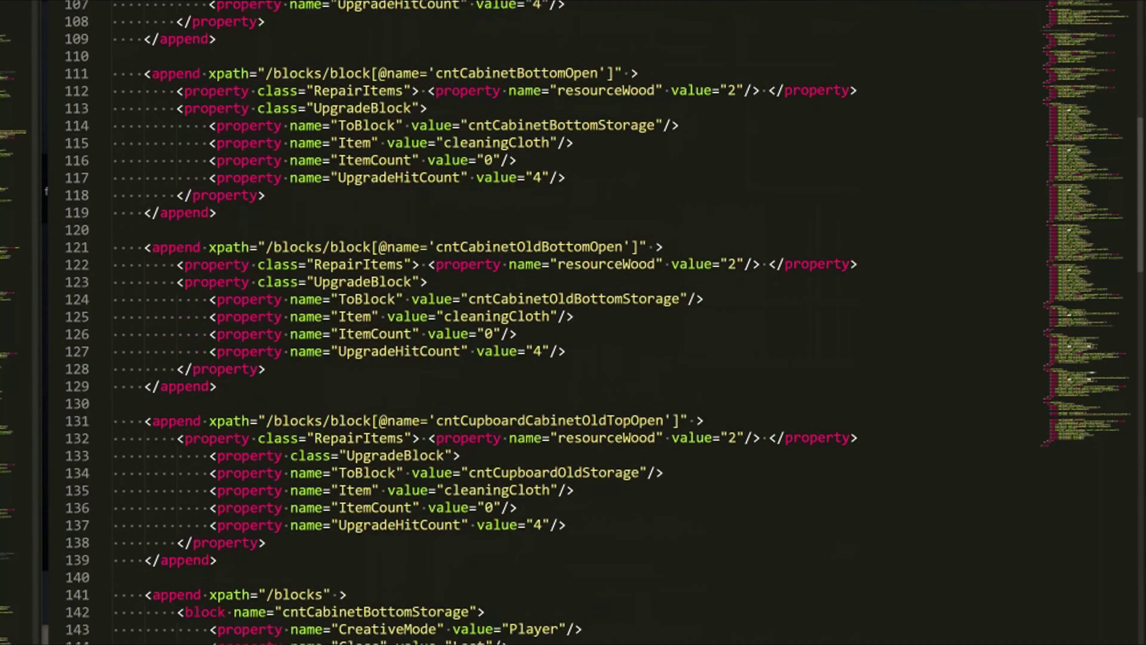
# Add a CustomIcon property with the value "placeholdericon" below the Material line of the cobblestoneAdreden block
pyautogui.scroll(-15, 573, 322)
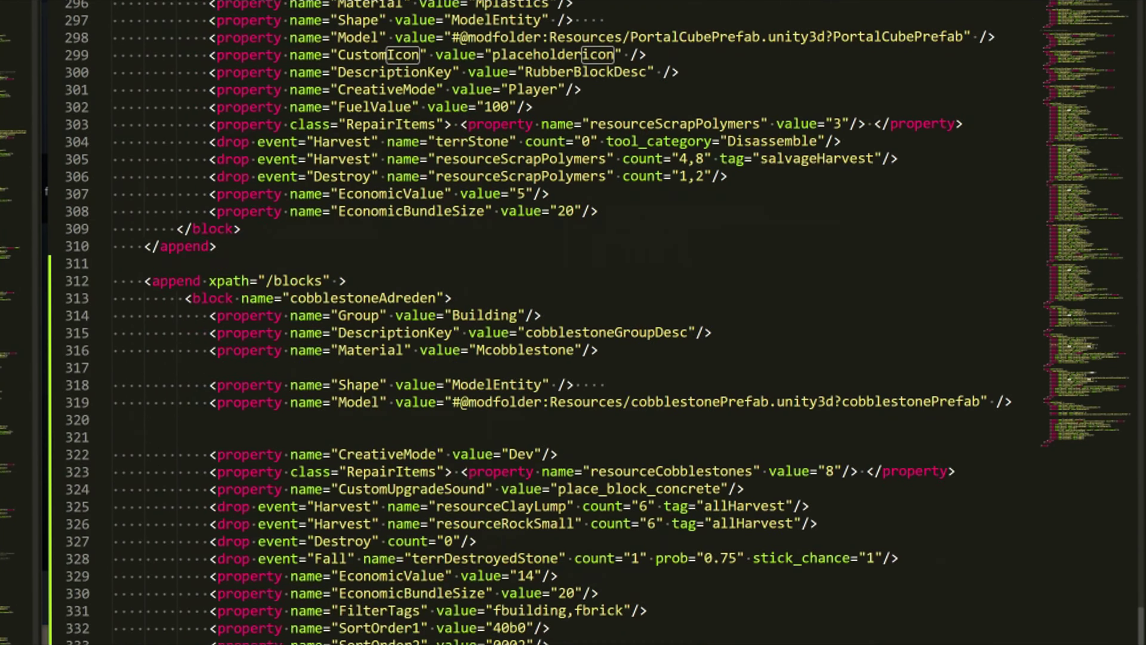
pyautogui.scroll(3, 573, 322)
pyautogui.click(599, 142)
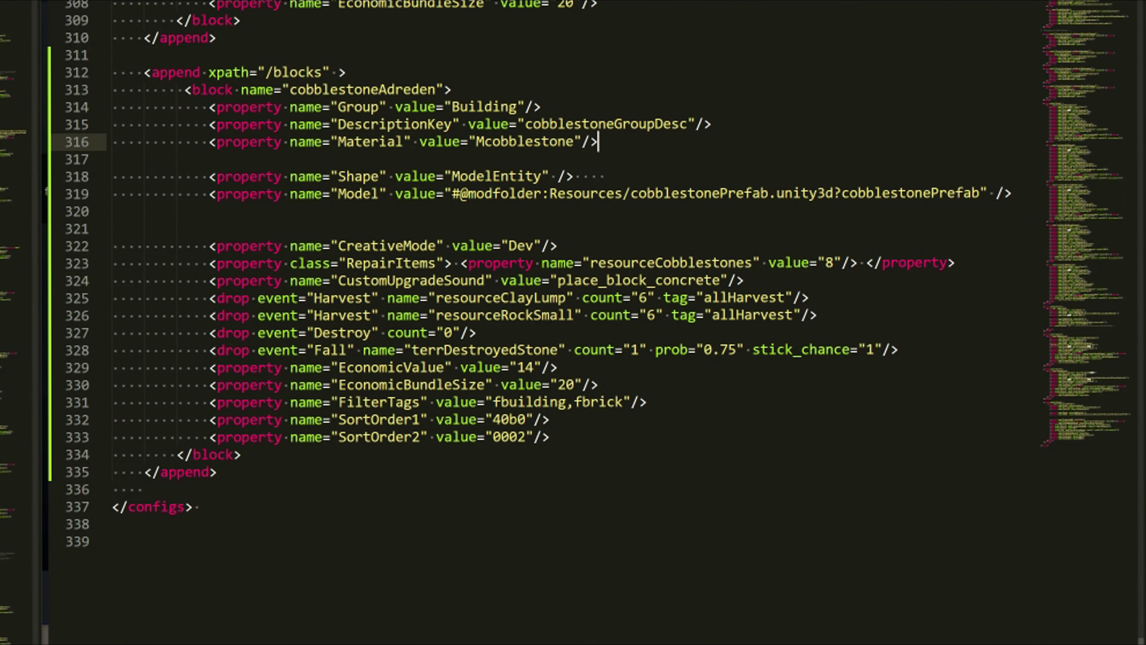
pyautogui.press('Return')
pyautogui.write('<property name="CustomIcon" value="terrWaterPOI"/>')
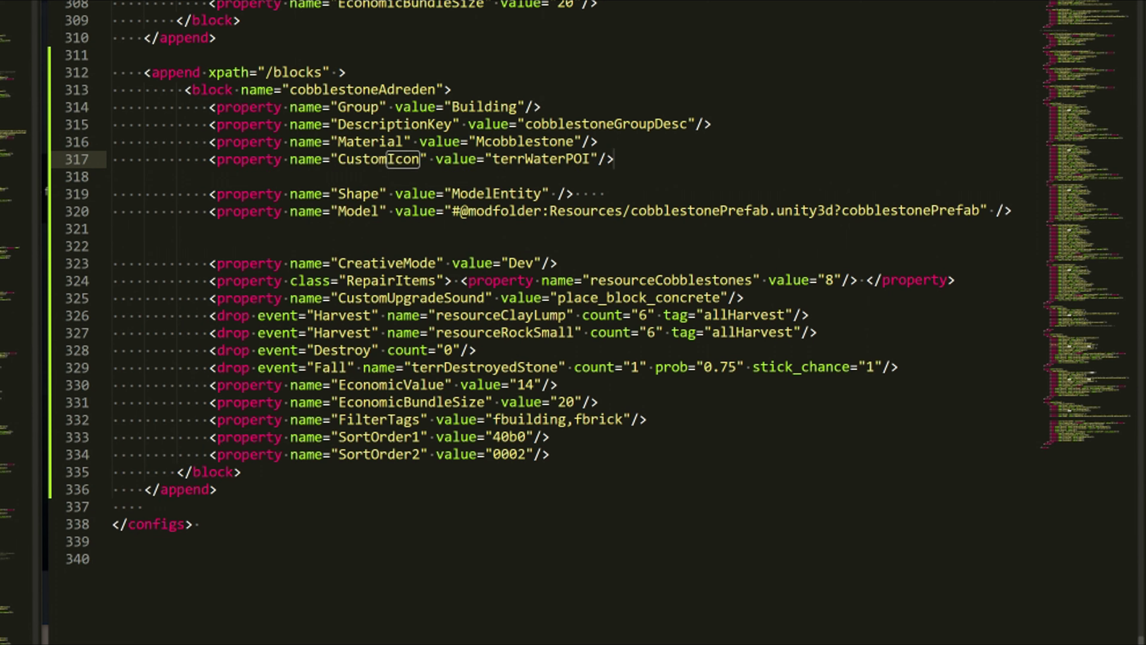
pyautogui.doubleClick(542, 159)
pyautogui.write('placeholder')
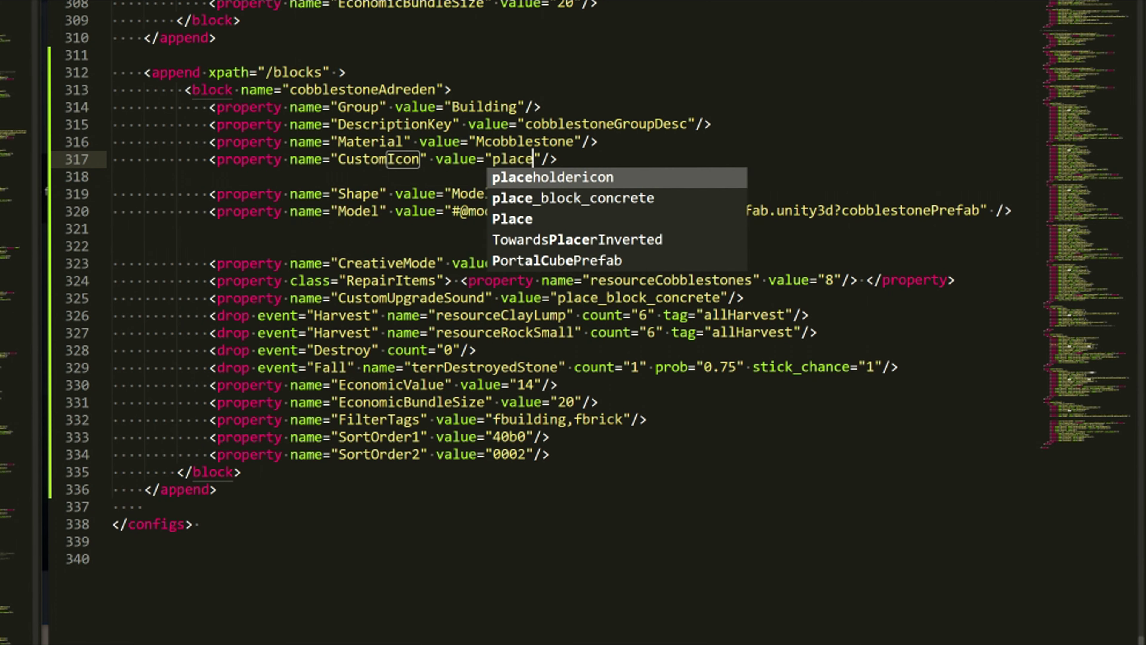
pyautogui.write('icon')
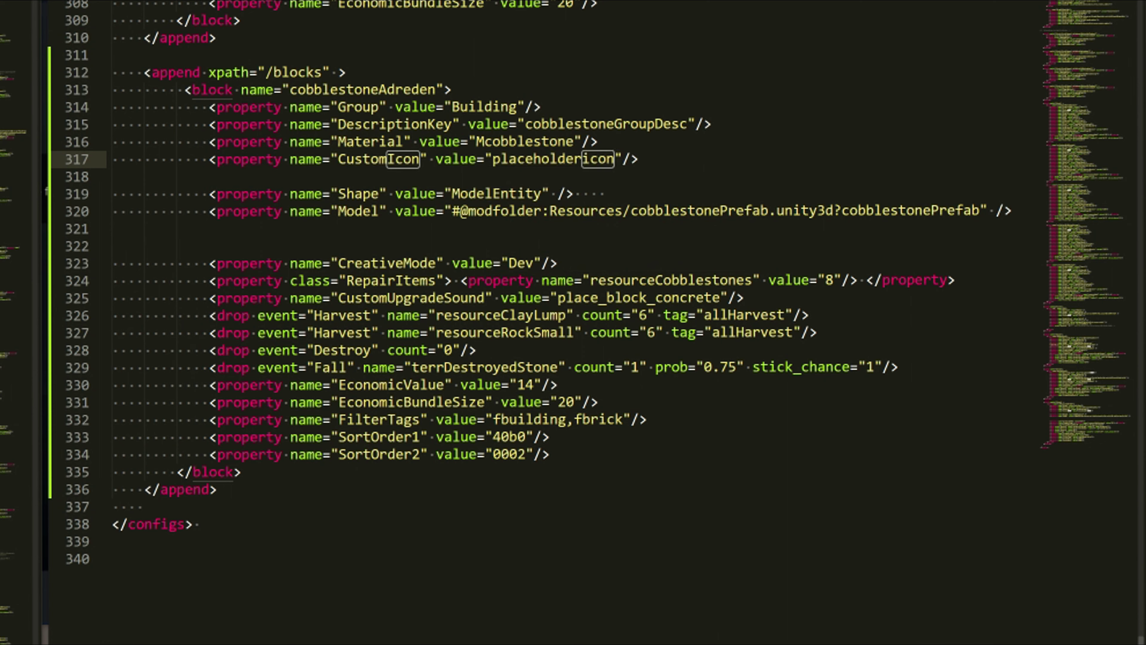
pyautogui.click(201, 524)
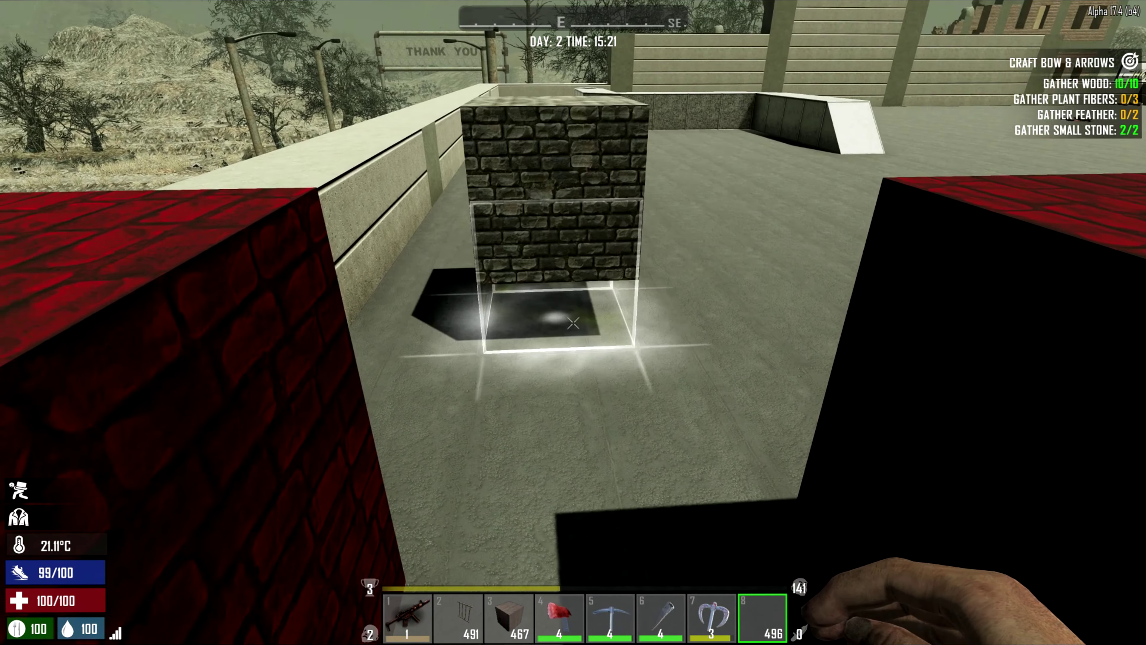
# Switch to 7 Days to Die, place another custom cobblestone block on the rooftop and check how the blocks sit on the ground
pyautogui.press('s')
pyautogui.rightClick(573, 322)
pyautogui.press('s')
pyautogui.press('d')
pyautogui.rightClick(573, 323)
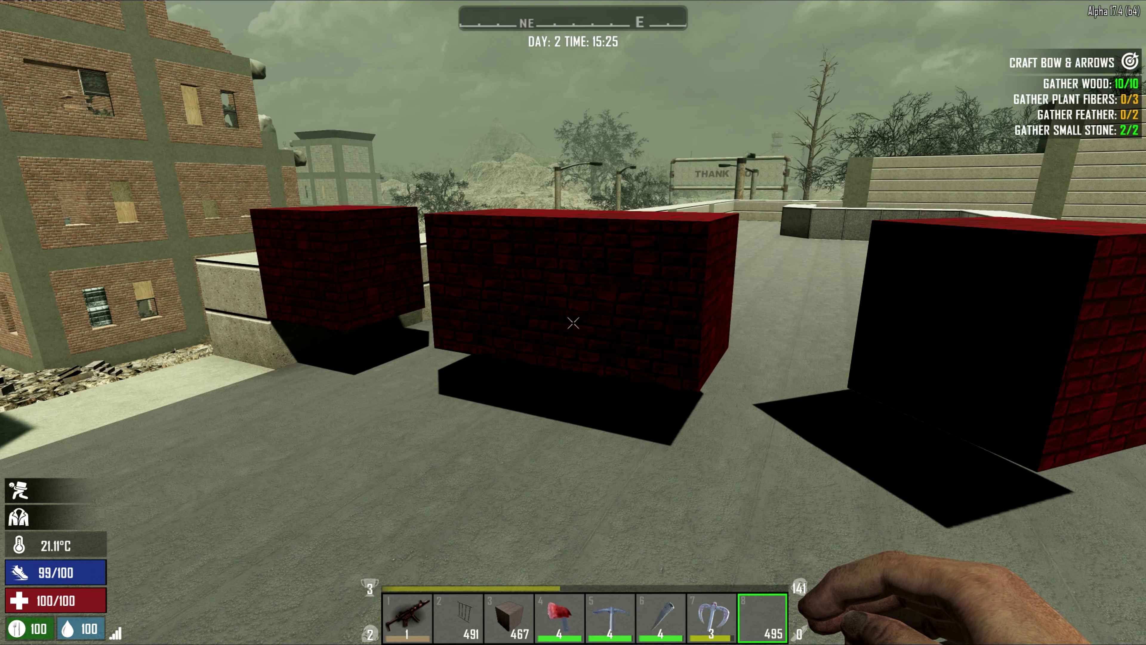
pyautogui.press('F1')
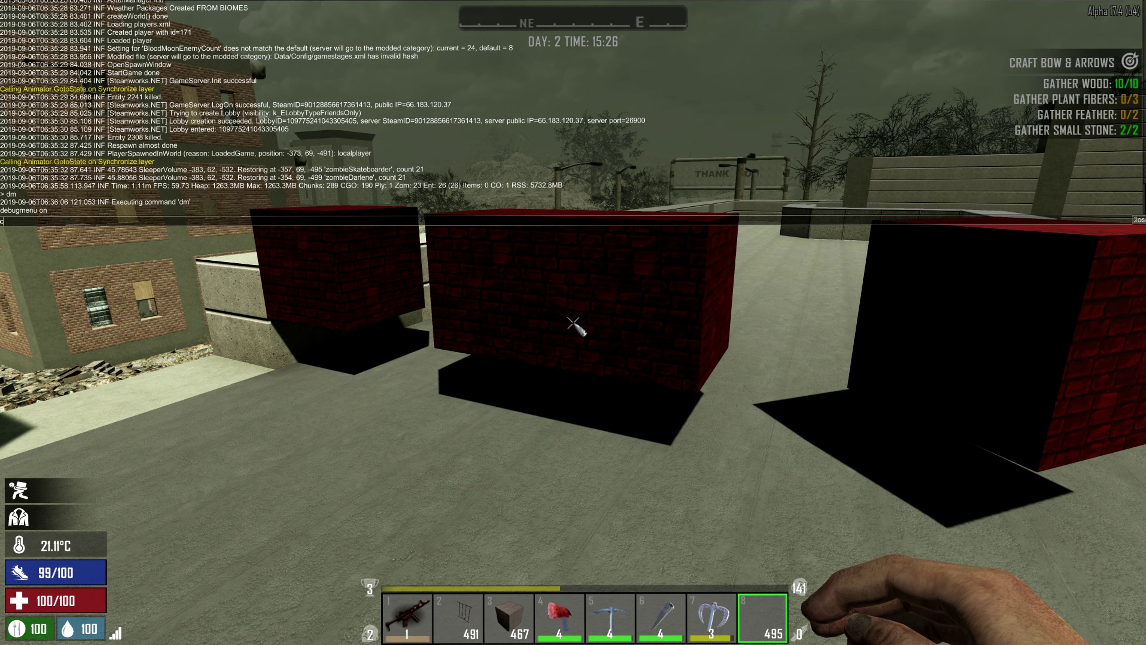
pyautogui.press('F1')
pyautogui.press('a')
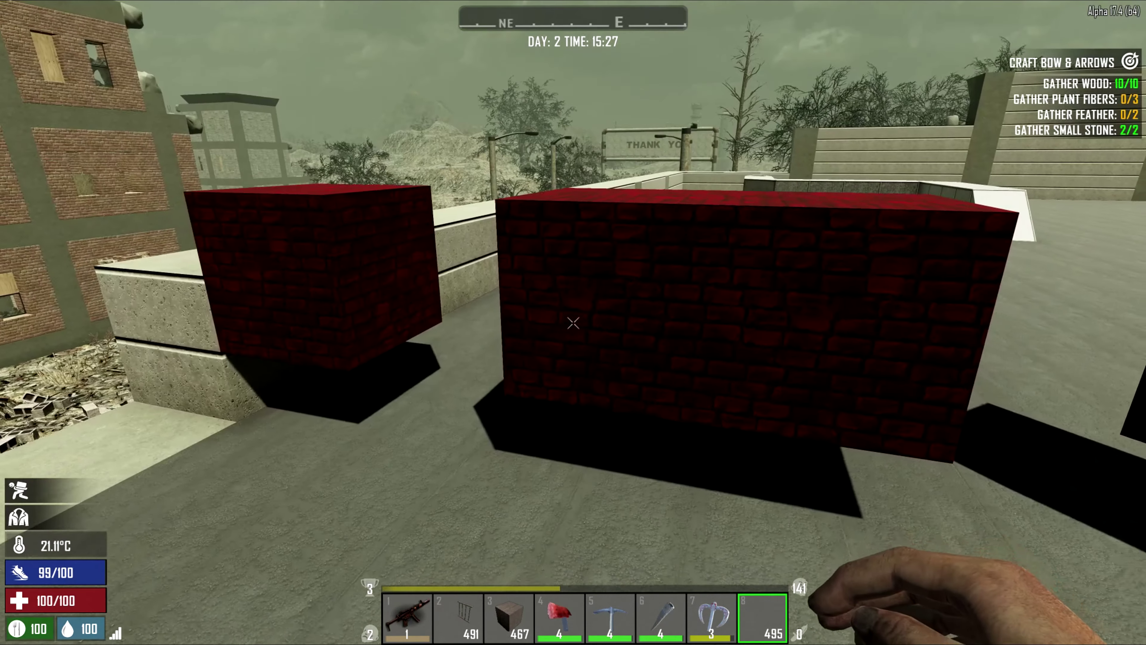
pyautogui.press('w')
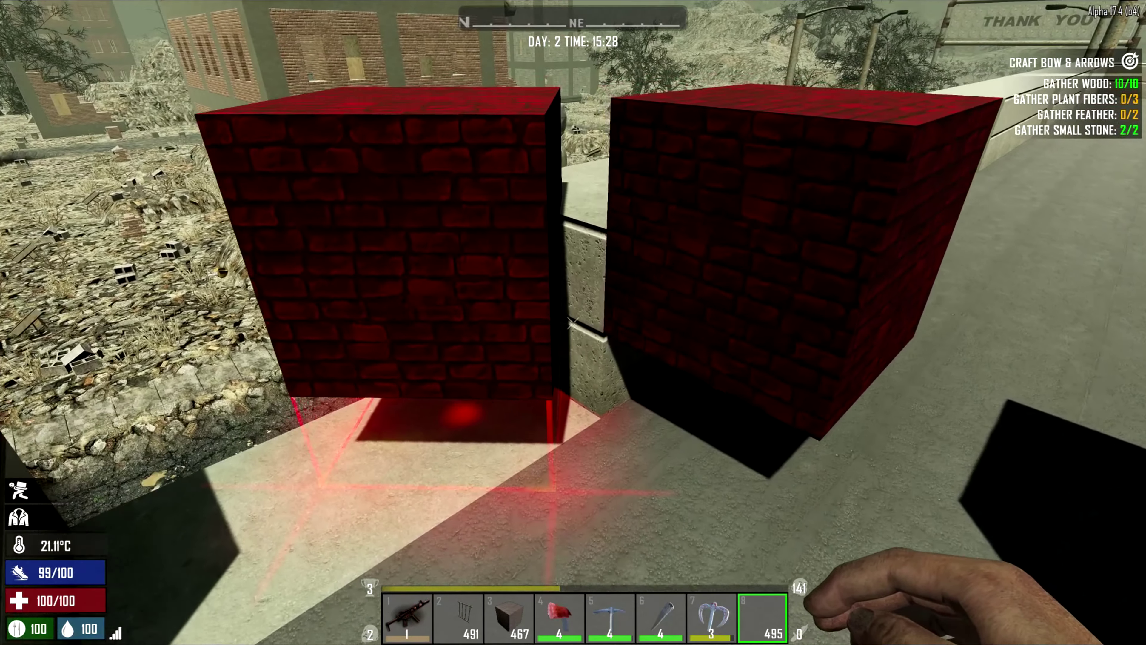
pyautogui.press('a')
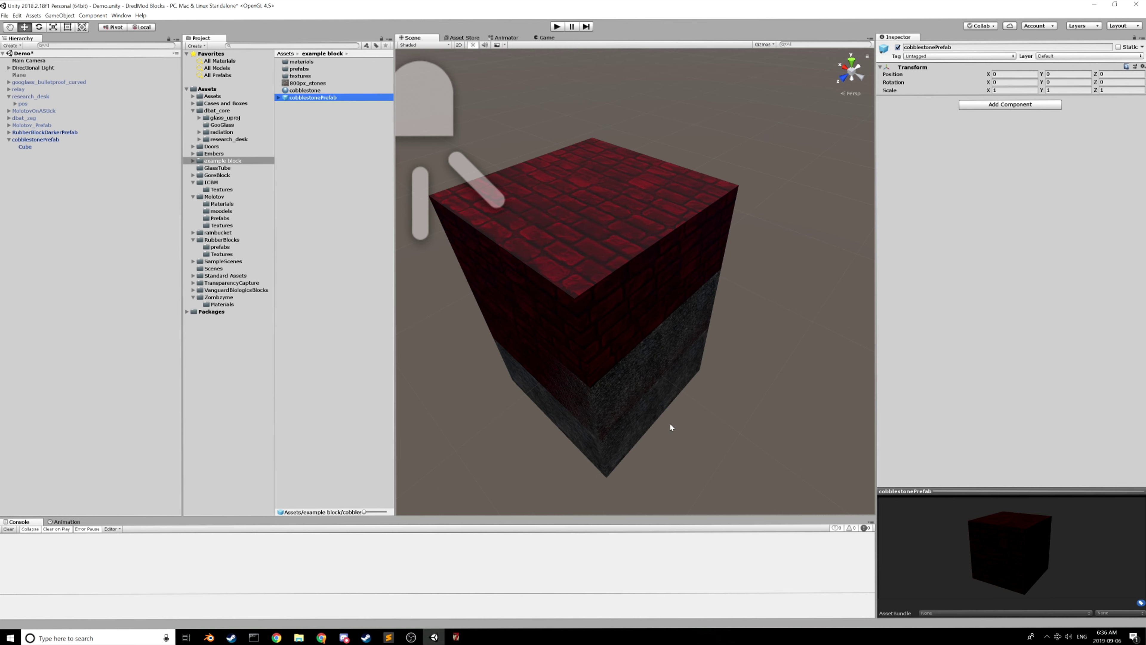
# Switch to Unity, set the Y position of cobblestonePrefab's child Cube to 0 and apply the change to the prefab
pyautogui.moveTo(669, 422); pyautogui.dragTo(727, 346)
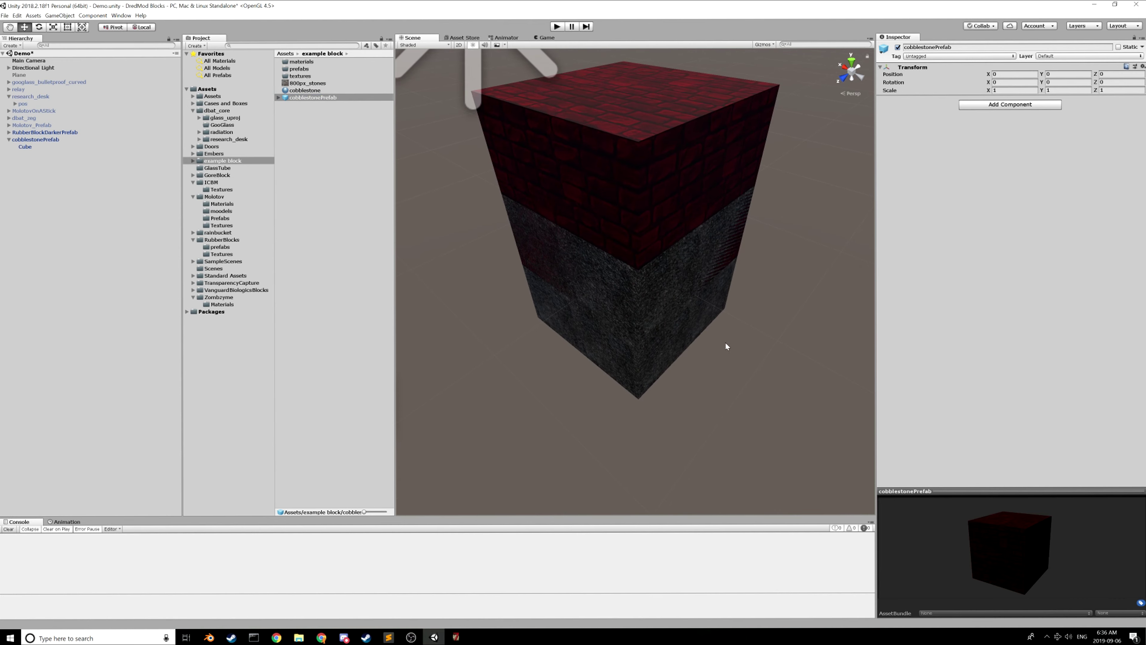
pyautogui.moveTo(742, 402); pyautogui.dragTo(724, 340)
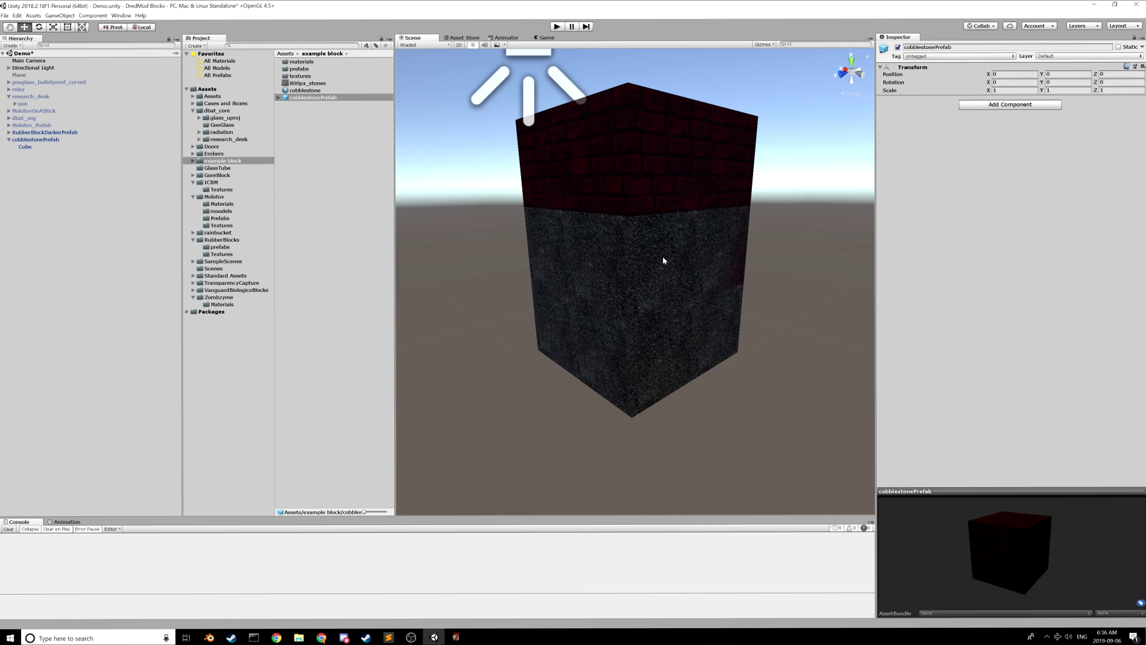
pyautogui.moveTo(837, 274); pyautogui.dragTo(804, 316)
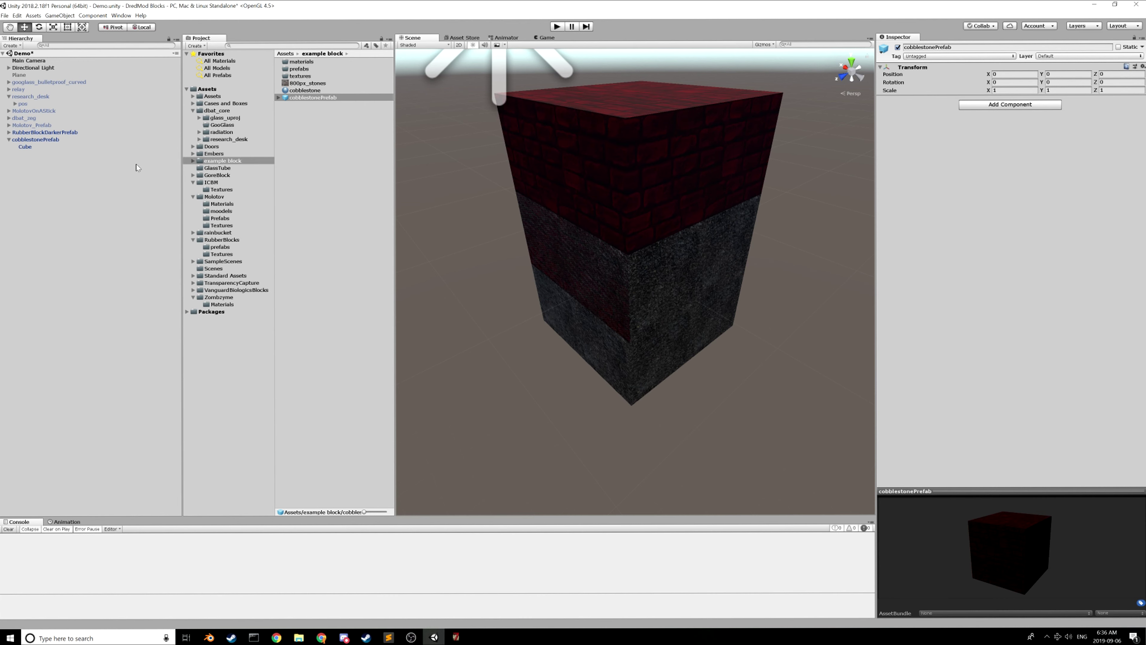
pyautogui.click(25, 146)
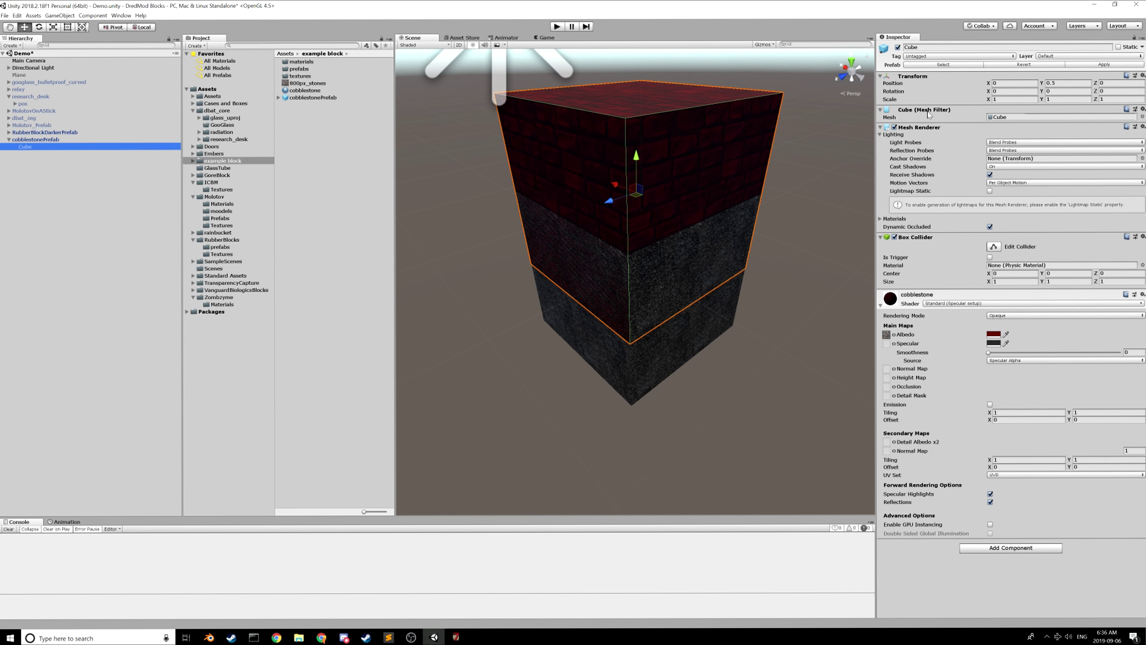
pyautogui.click(55, 140)
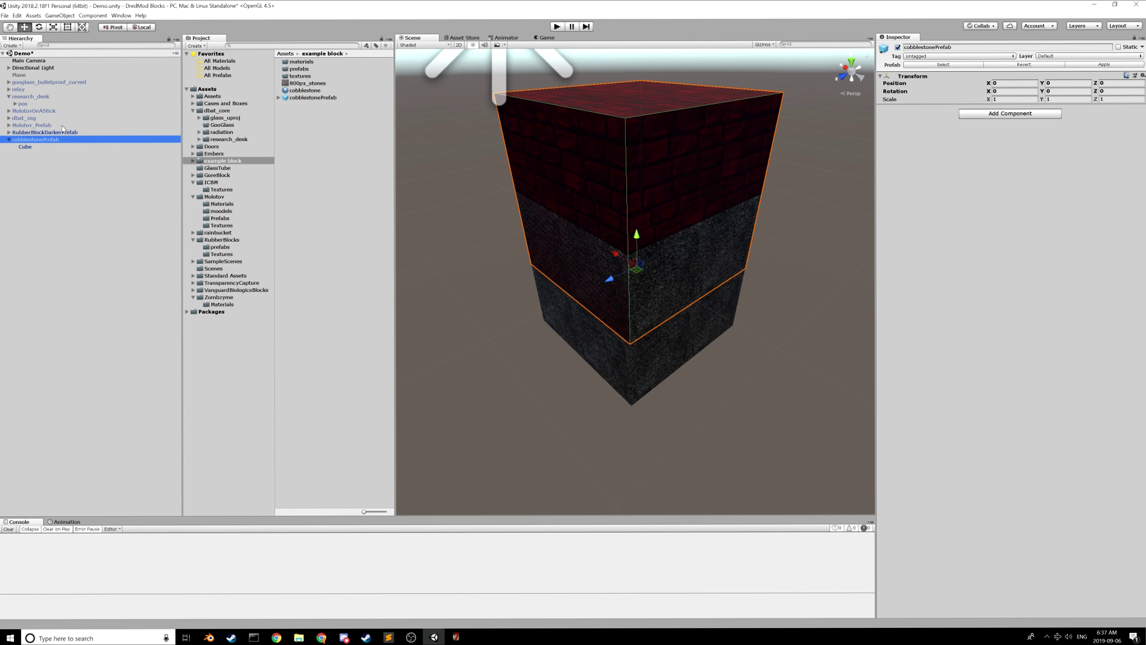
pyautogui.click(24, 148)
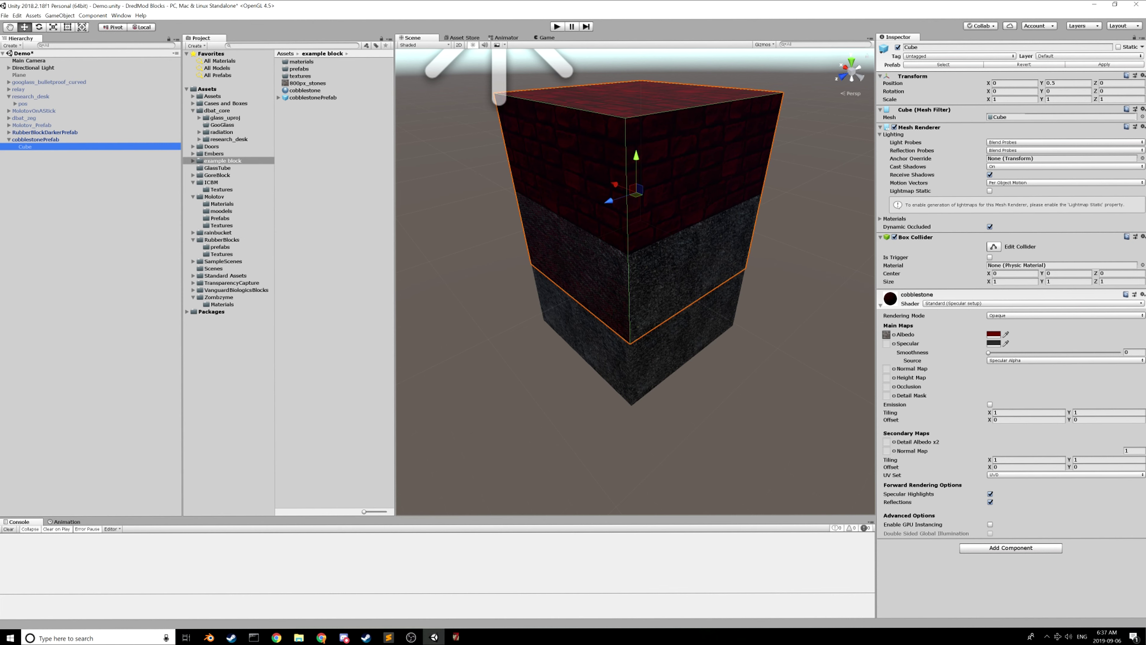
pyautogui.click(1058, 84)
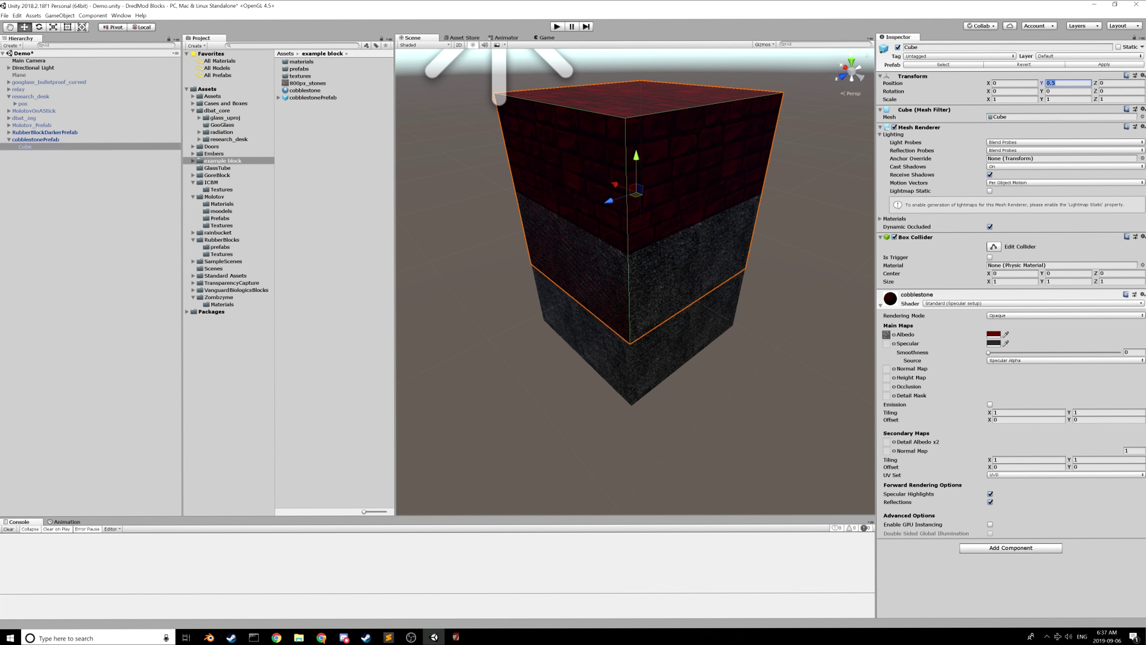
pyautogui.write('0')
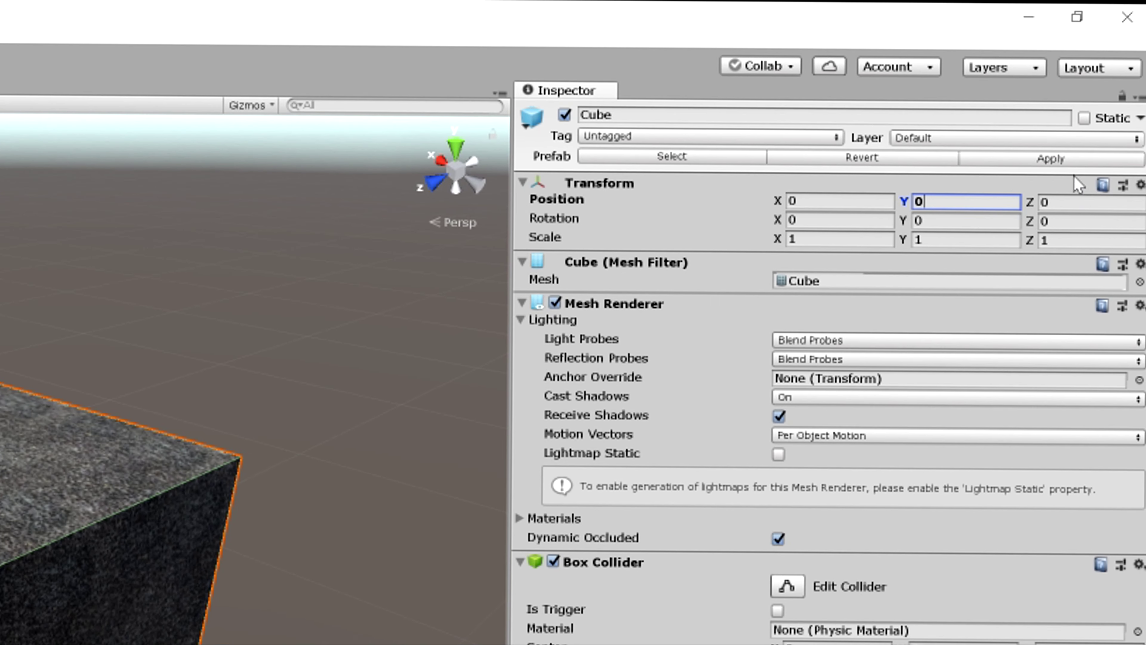
pyautogui.click(1042, 159)
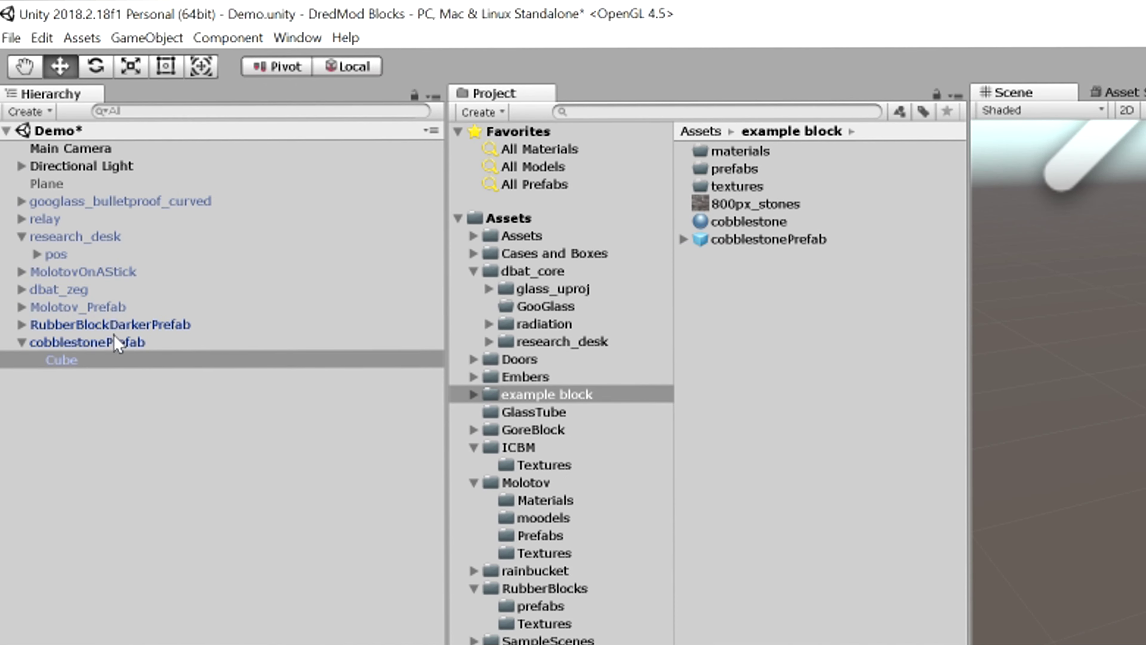
# Build an asset bundle with tracked dependencies from cobblestonePrefab, overwriting cobblestonePrefab.unity3d in the Adredens_Blocks Resources folder
pyautogui.click(113, 338)
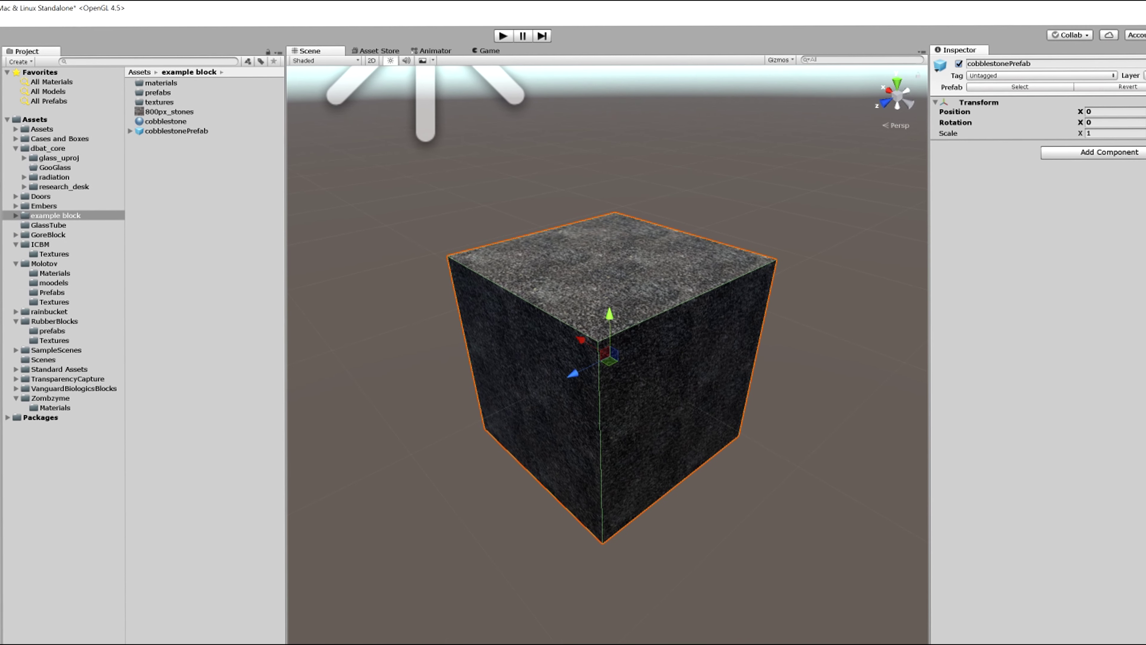
pyautogui.rightClick(187, 135)
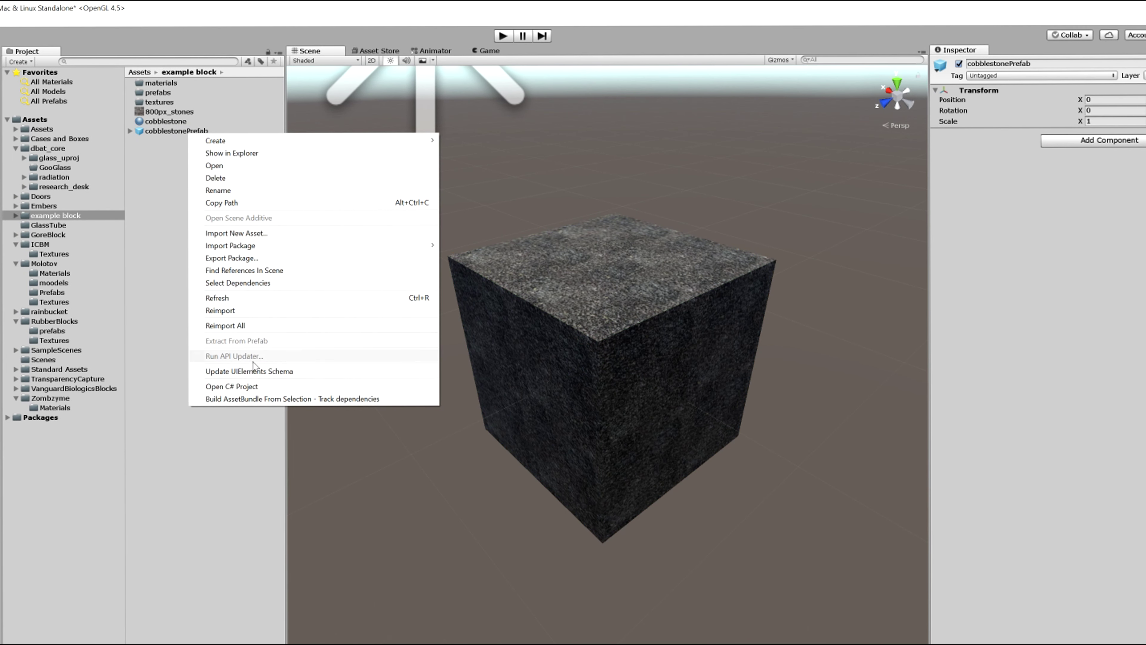
pyautogui.click(257, 399)
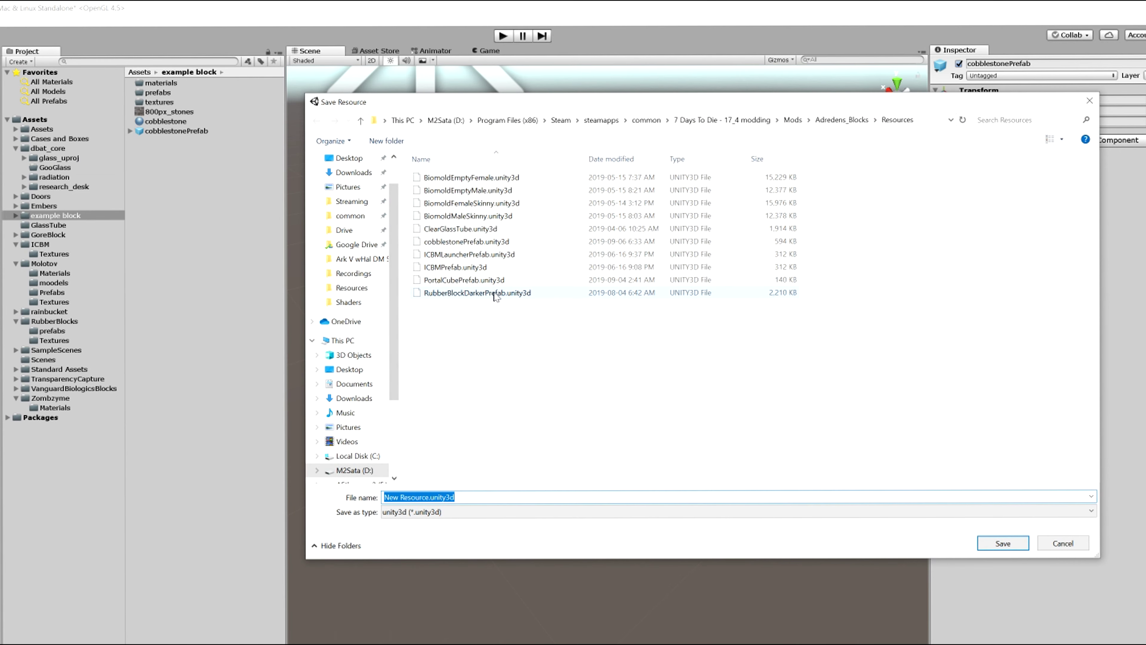
pyautogui.click(480, 243)
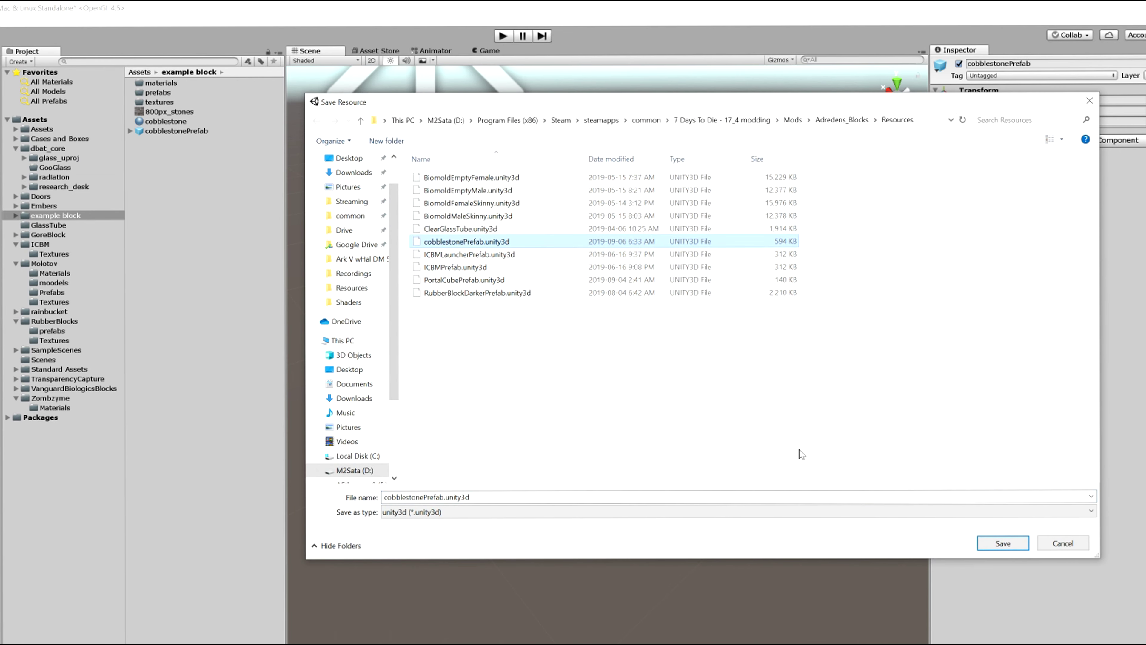
pyautogui.click(1009, 544)
pyautogui.click(555, 429)
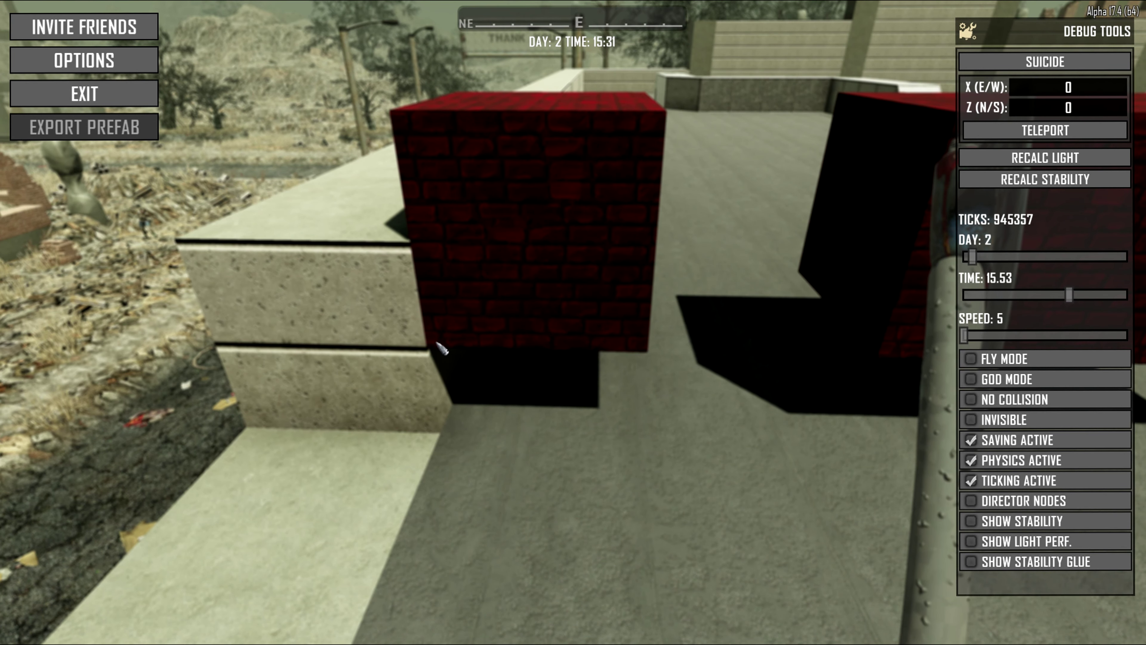
# Switch to 7 Days to Die, exit the current world and quit the game from its main menu
pyautogui.click(121, 94)
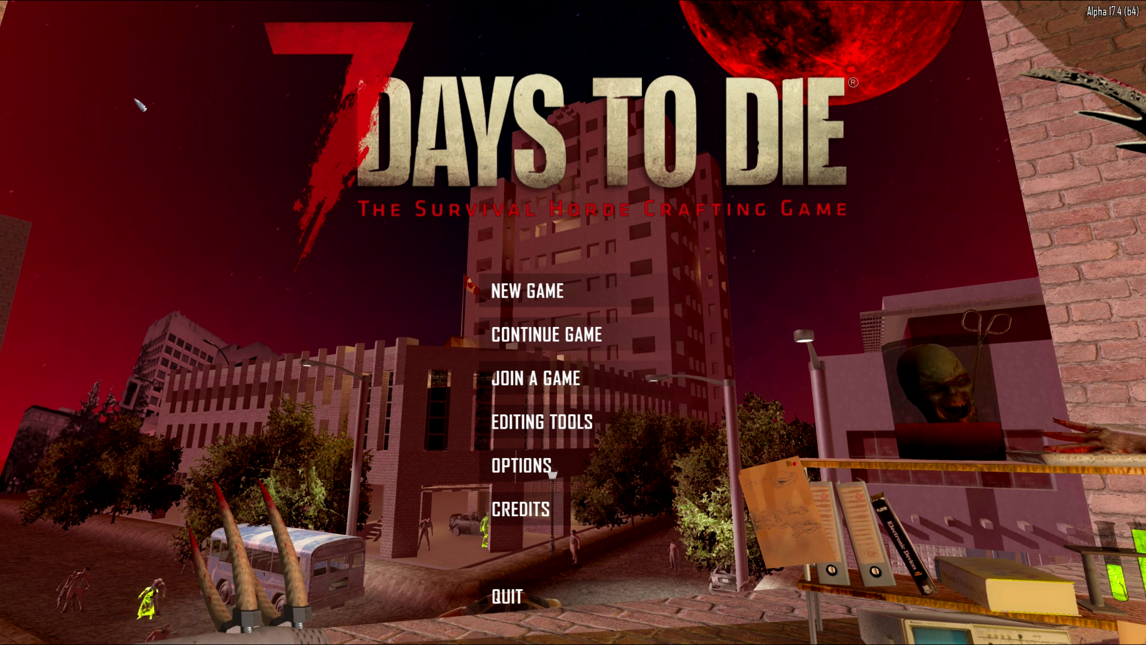
pyautogui.click(532, 597)
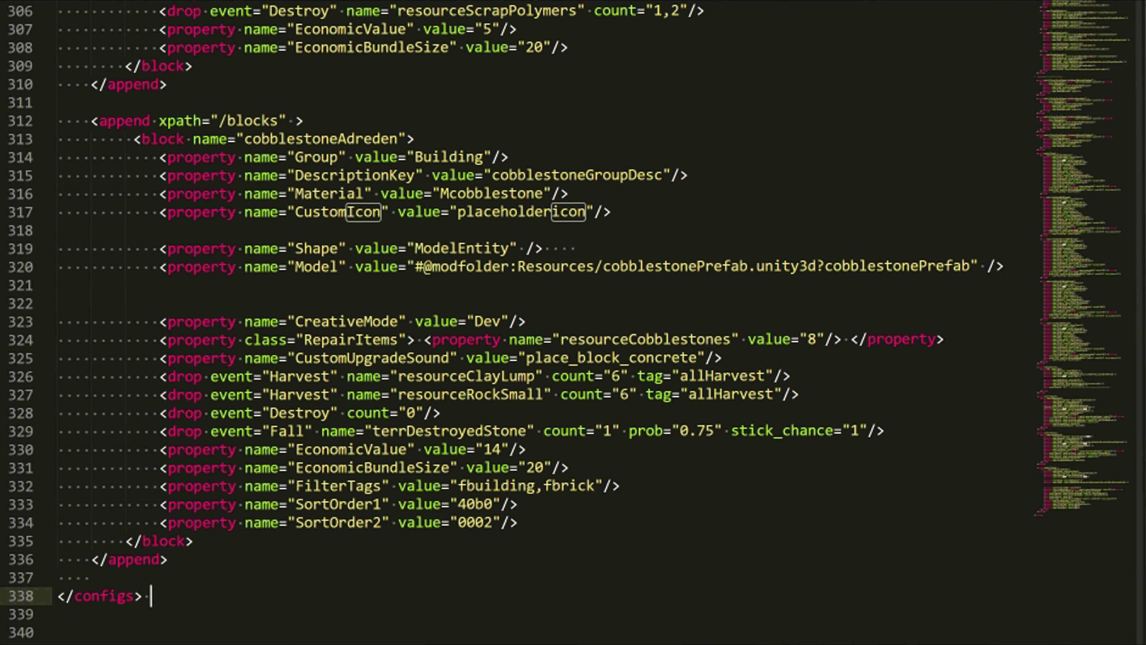
# Switch to the blocks XML and delete both Harvest drop lines and the Fall drop line from the cobblestoneAdreden block
pyautogui.moveTo(161, 248); pyautogui.dragTo(995, 268)
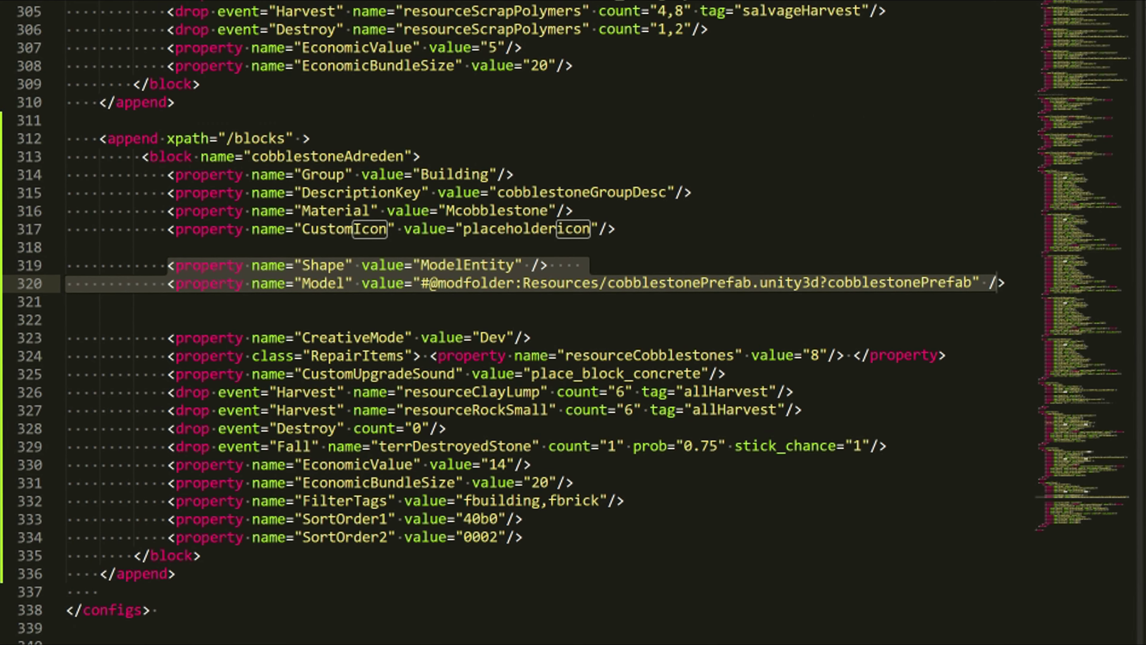
pyautogui.moveTo(804, 411); pyautogui.dragTo(67, 394)
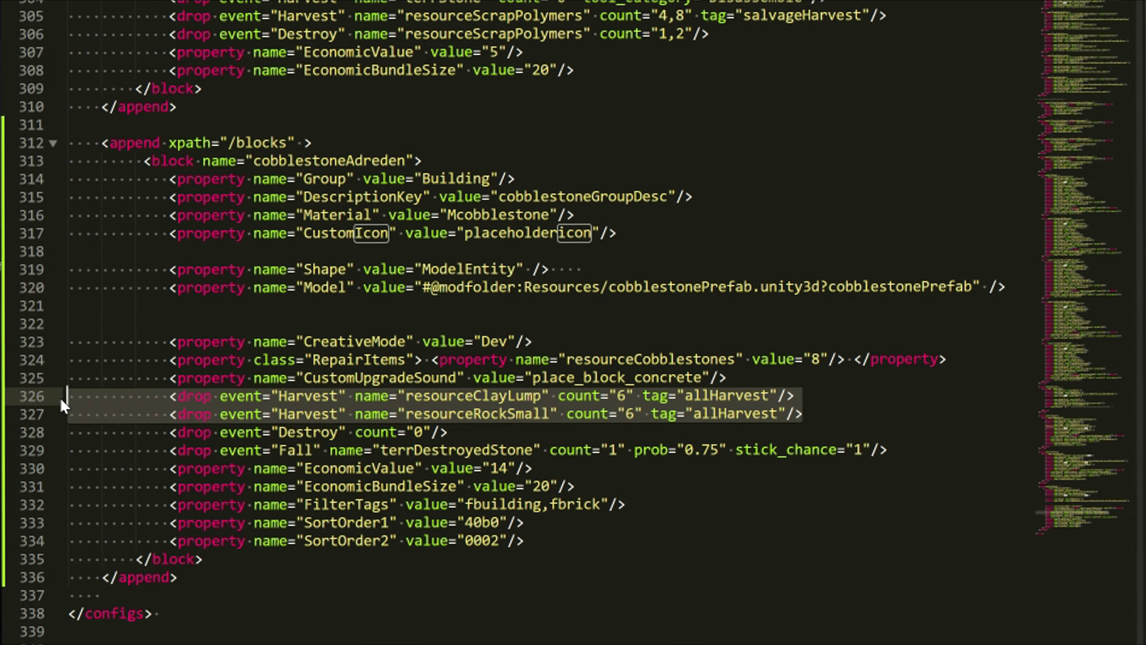
pyautogui.press('BackSpace')
pyautogui.press('BackSpace')
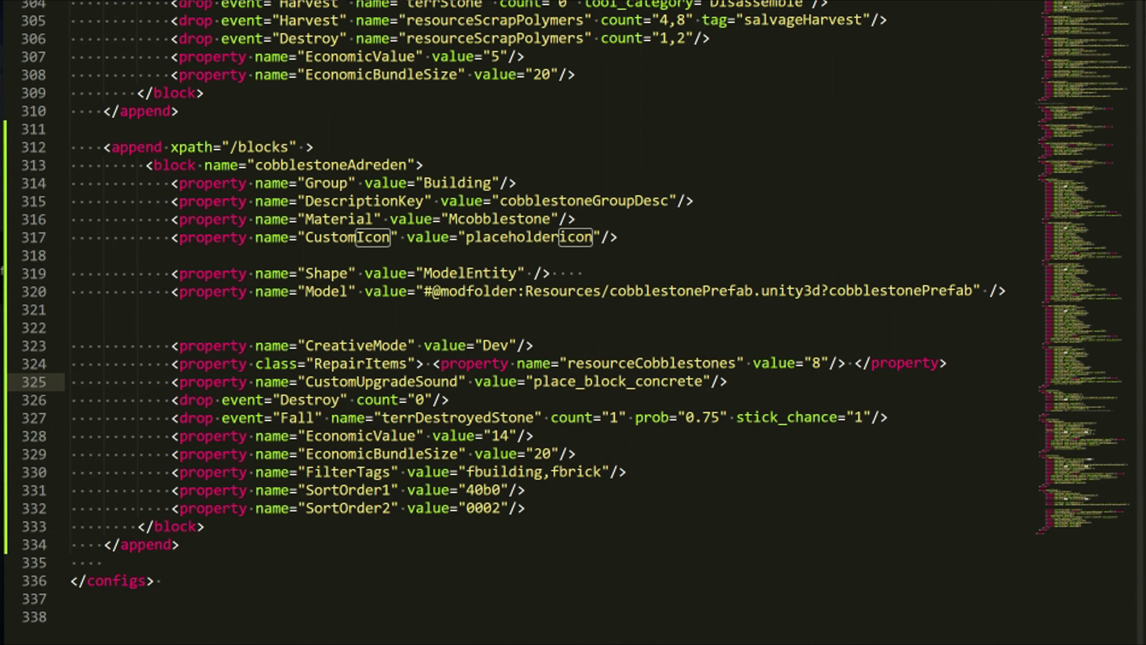
pyautogui.moveTo(888, 417); pyautogui.dragTo(456, 400)
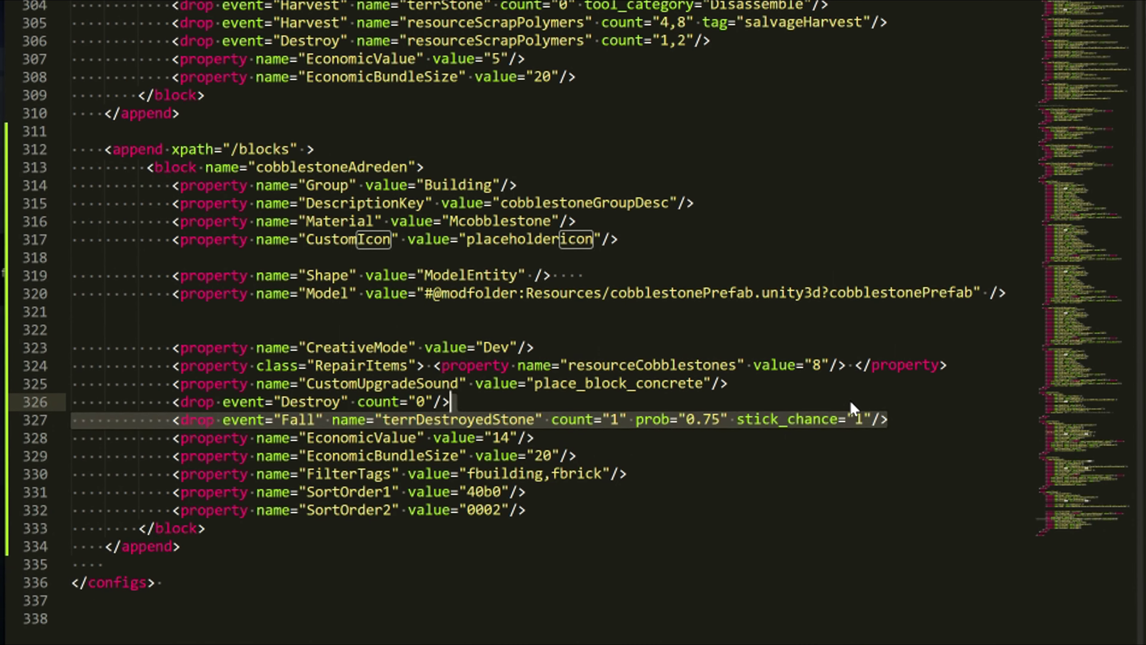
pyautogui.press('BackSpace')
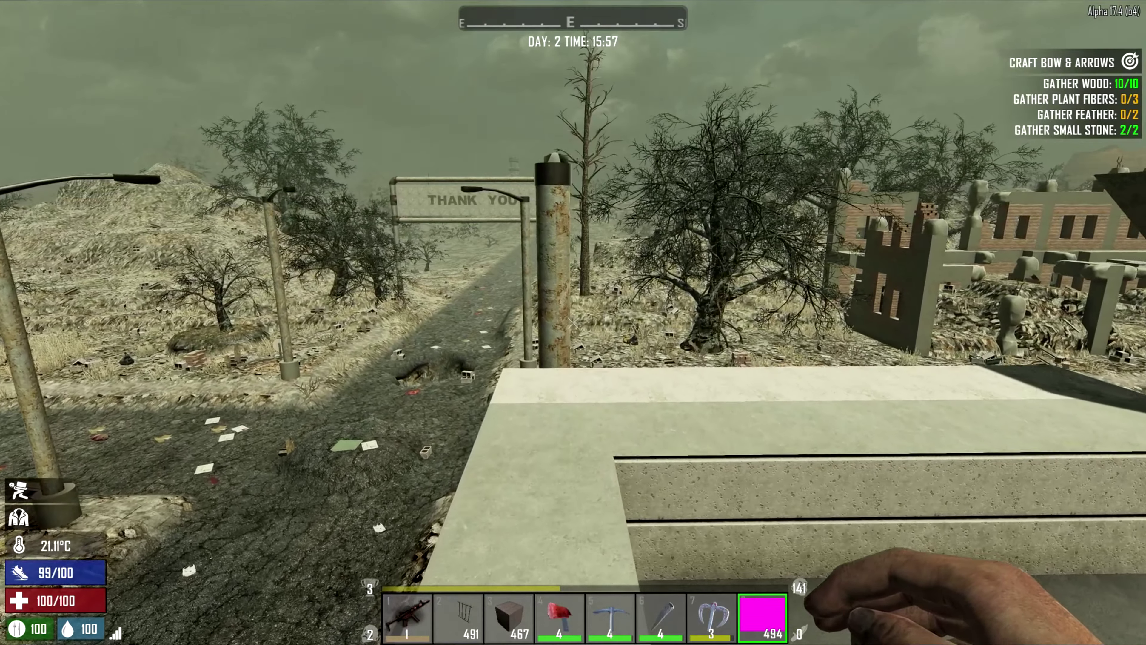
# Switch to 7 Days to Die, walk to the rooftop edge and equip the rifle from the first hotbar slot
pyautogui.press('w')
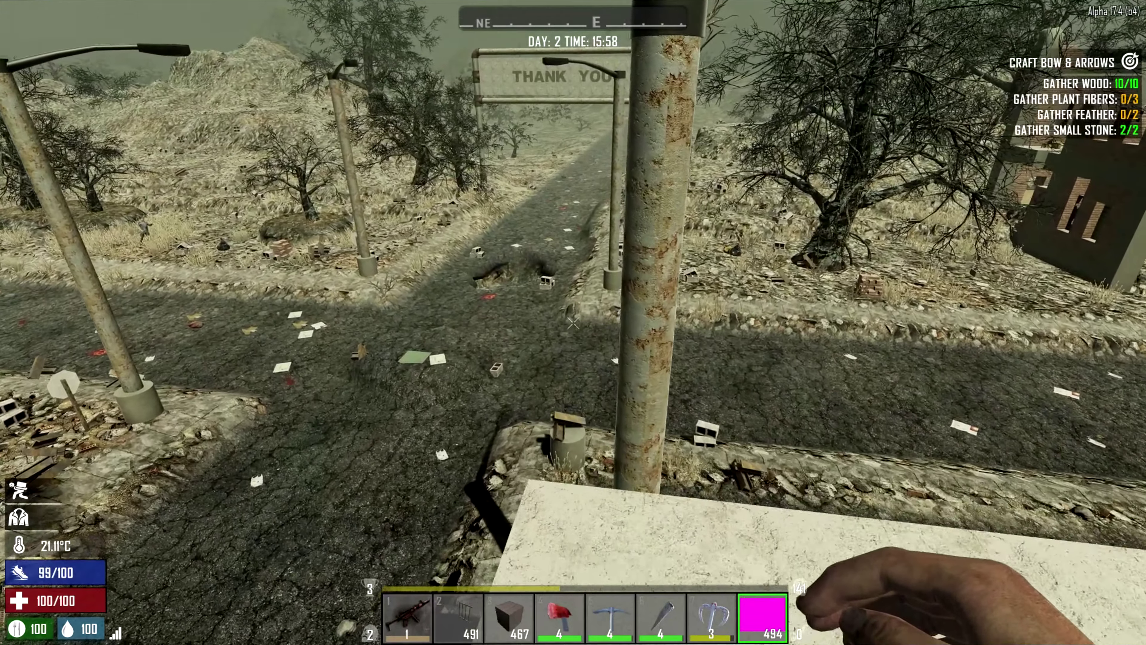
pyautogui.press('1')
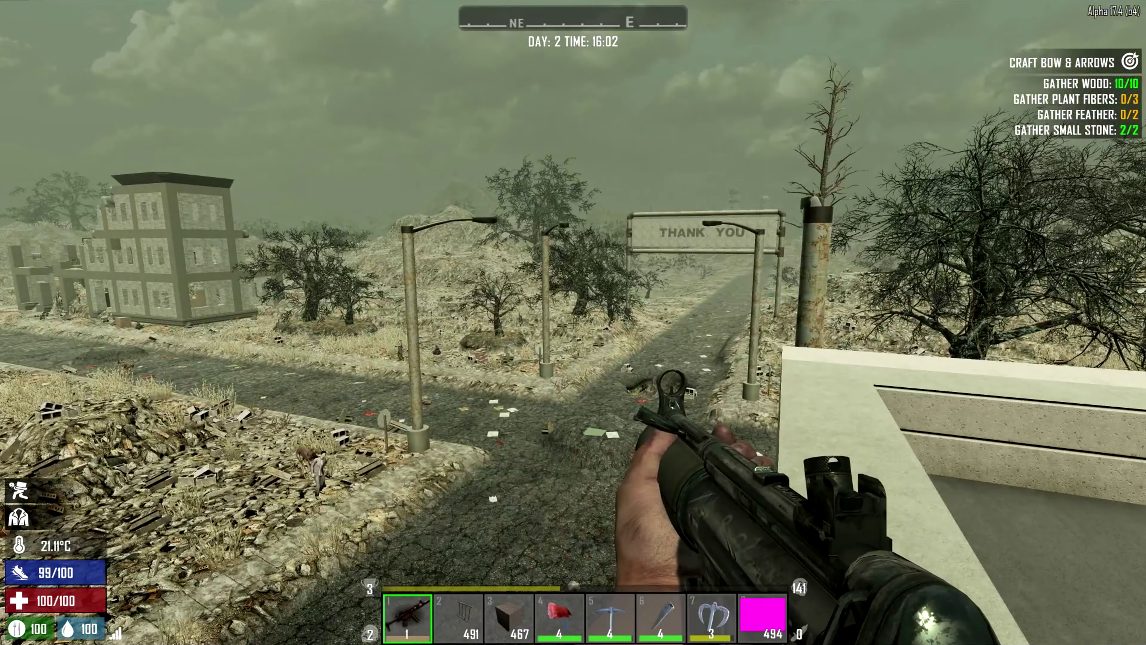